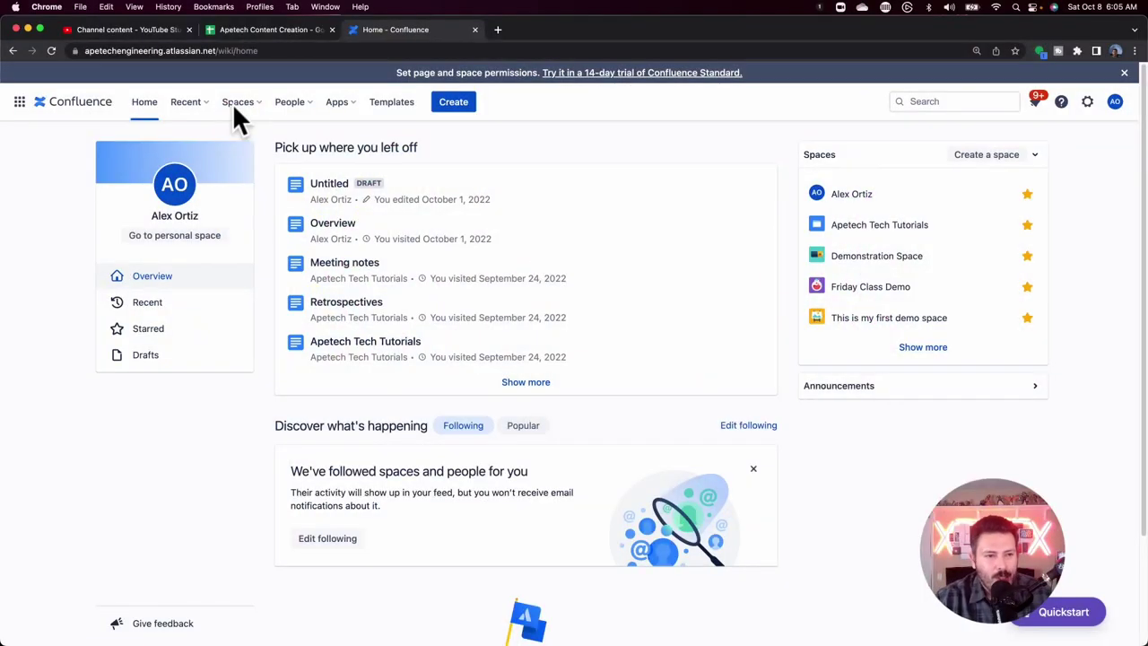
# Open the space permissions settings of the Demonstration Space
pyautogui.click(235, 104)
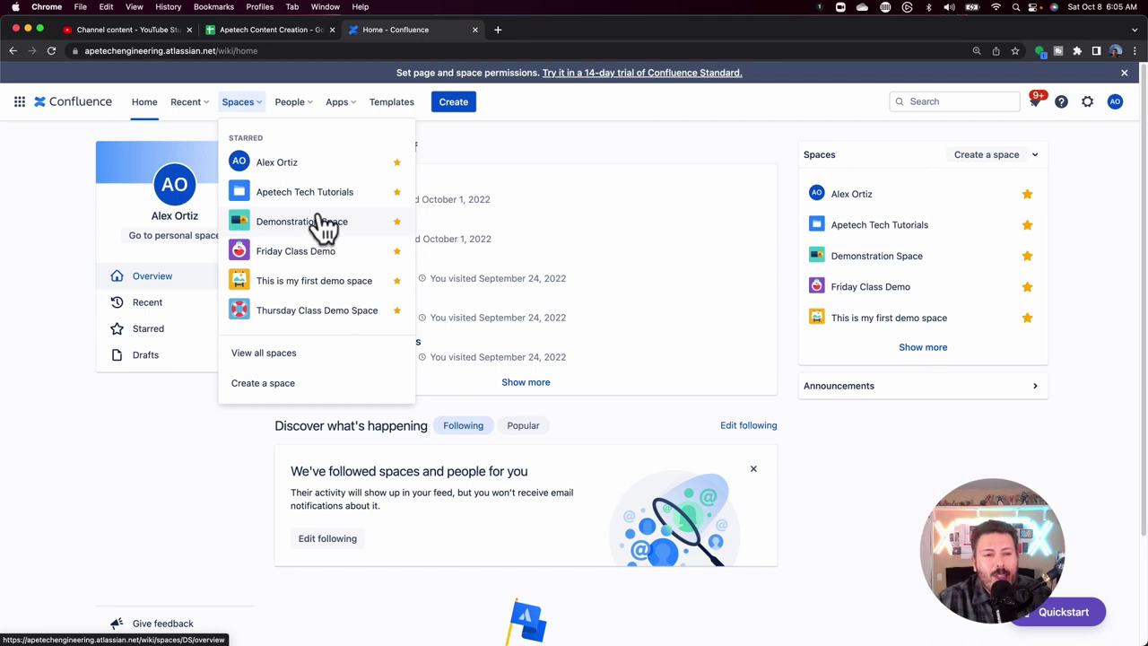
pyautogui.click(328, 231)
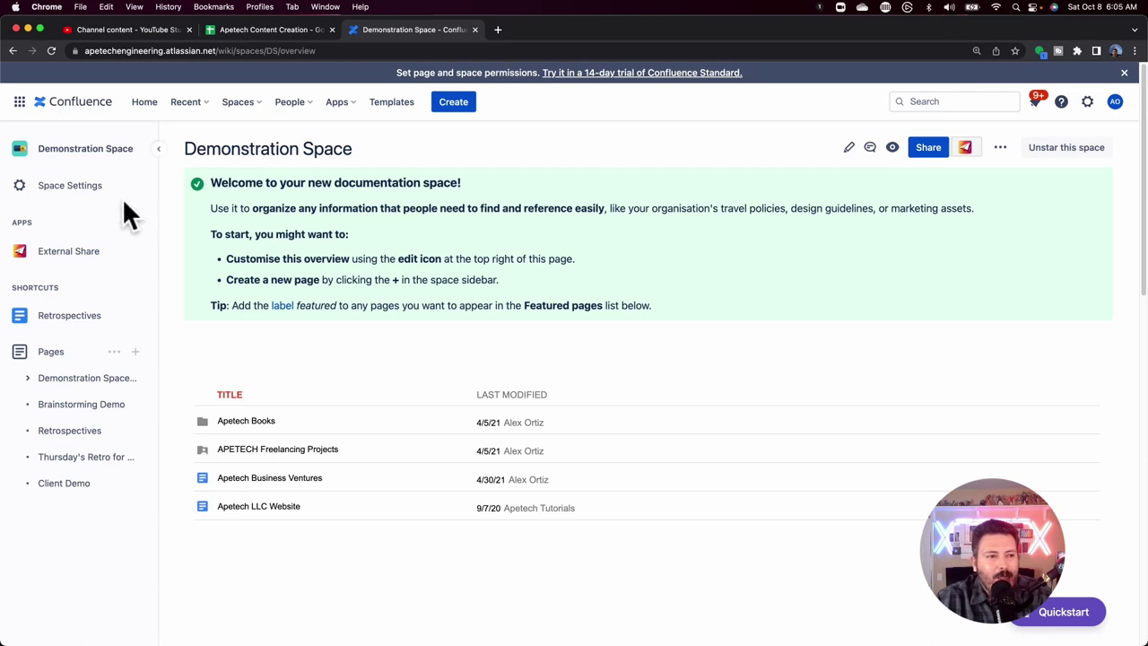
pyautogui.click(63, 202)
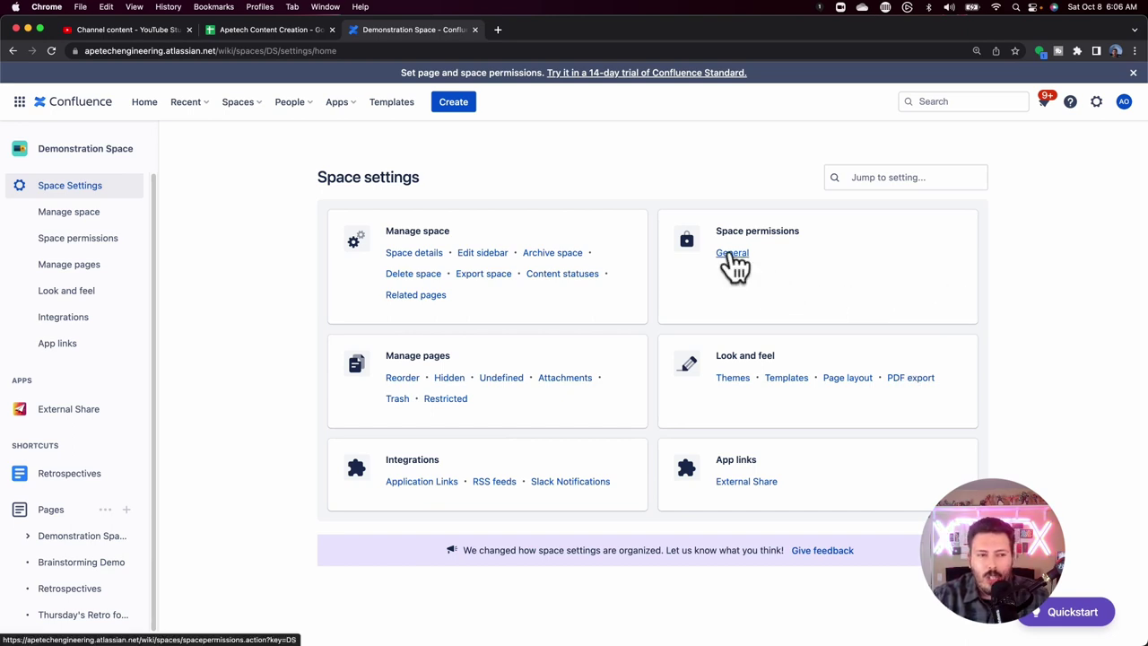
pyautogui.click(76, 240)
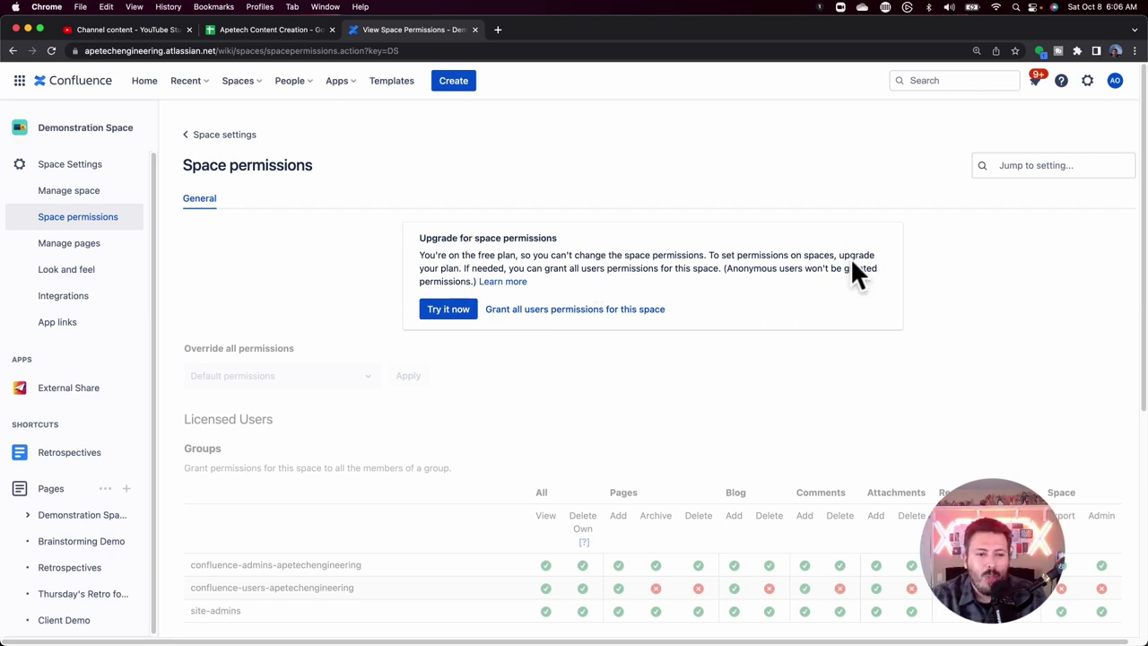
# Bring up and cancel the request to grant all users permissions, and examine the group, individual user and anonymous access tables
pyautogui.scroll(-2, 852, 263)
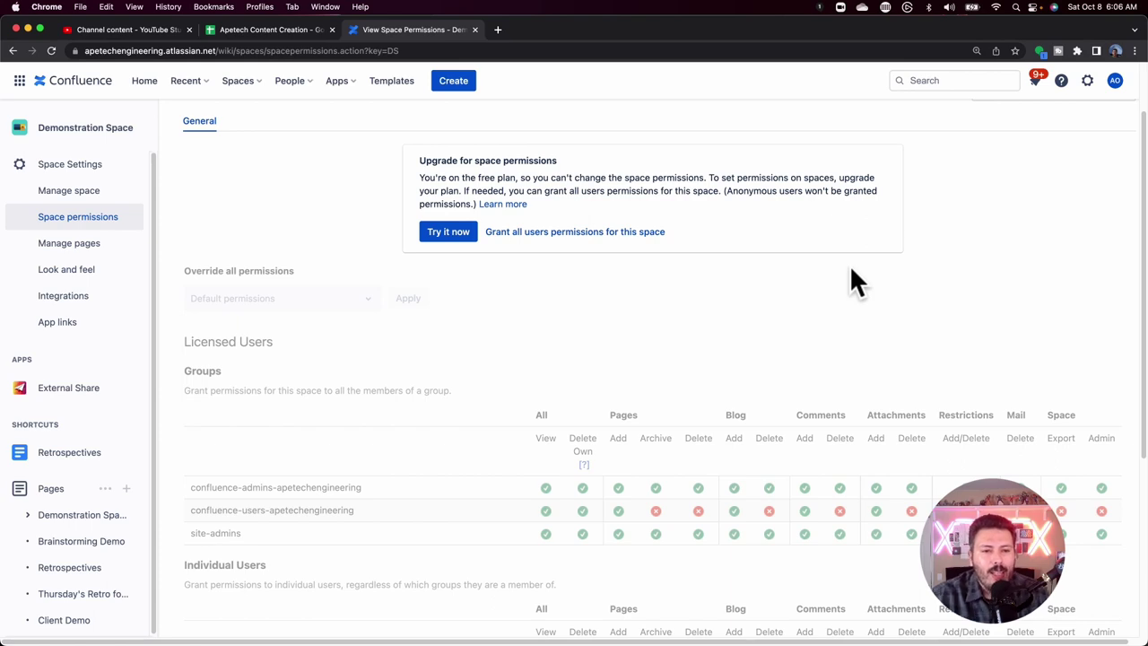
pyautogui.scroll(-1, 639, 244)
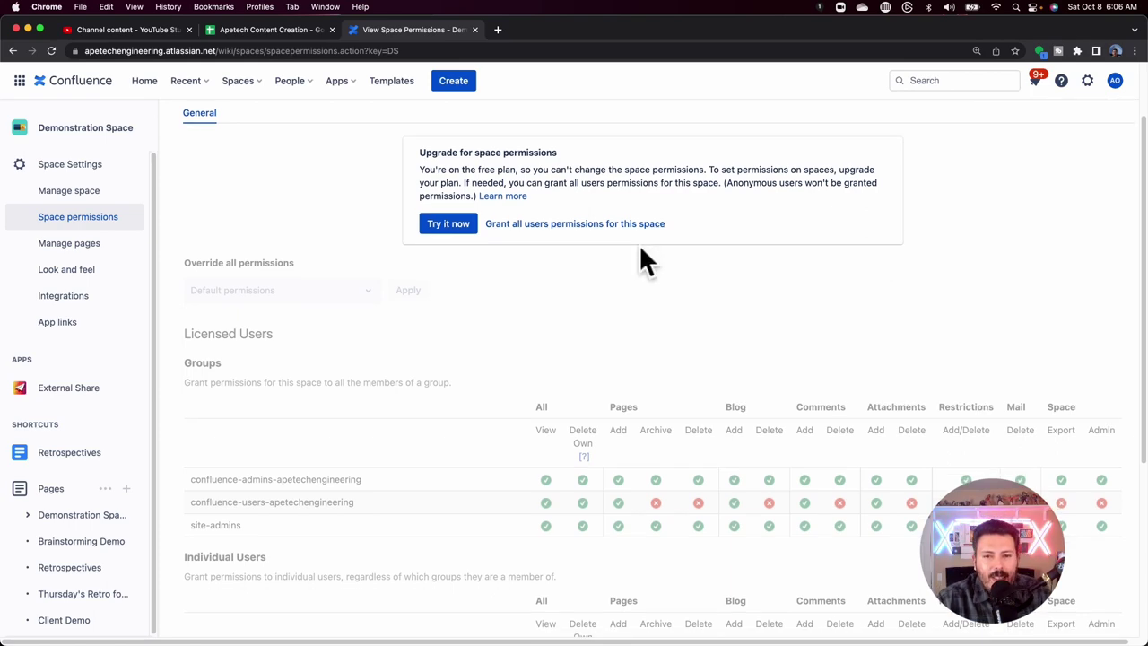
pyautogui.click(602, 226)
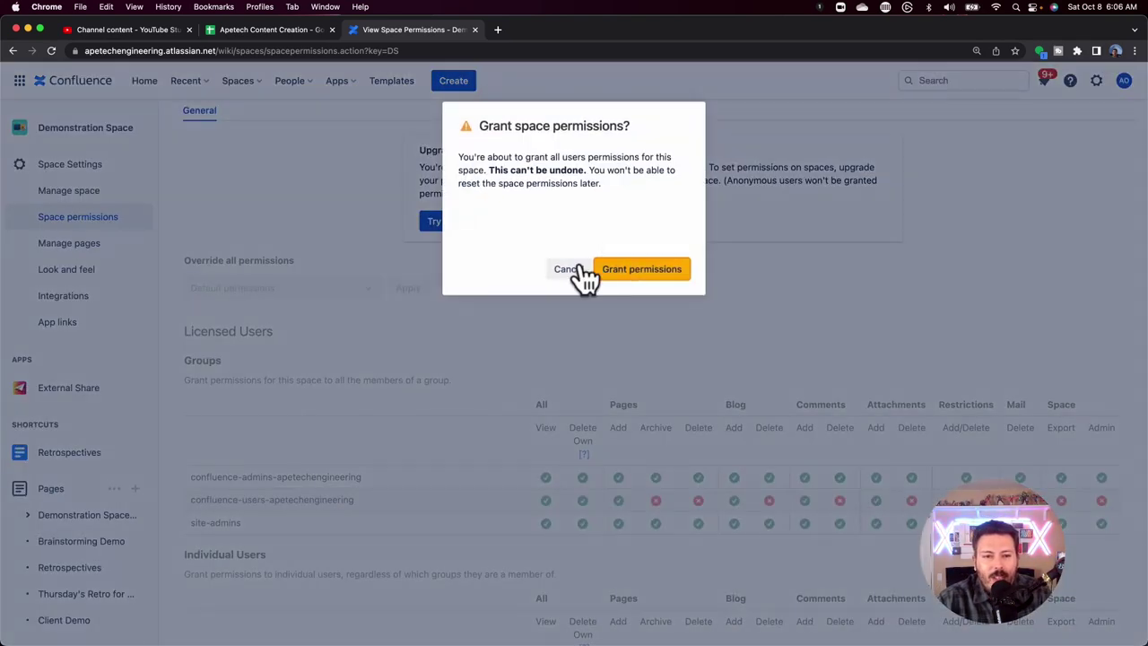
pyautogui.click(580, 269)
pyautogui.scroll(-2, 582, 267)
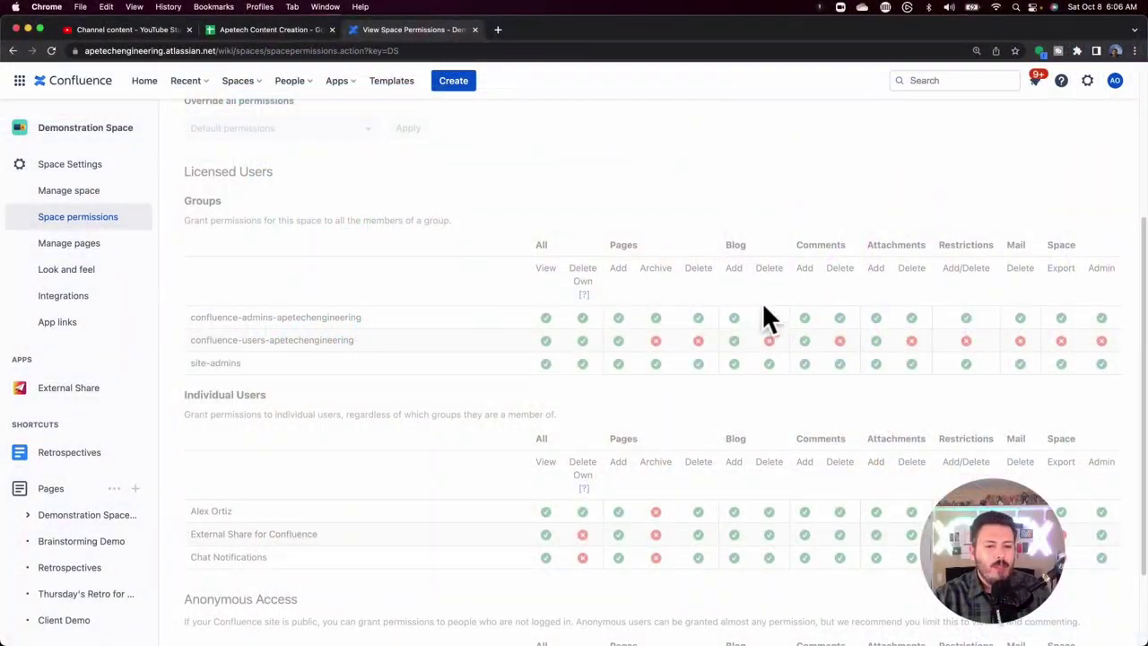
pyautogui.scroll(-3, 736, 323)
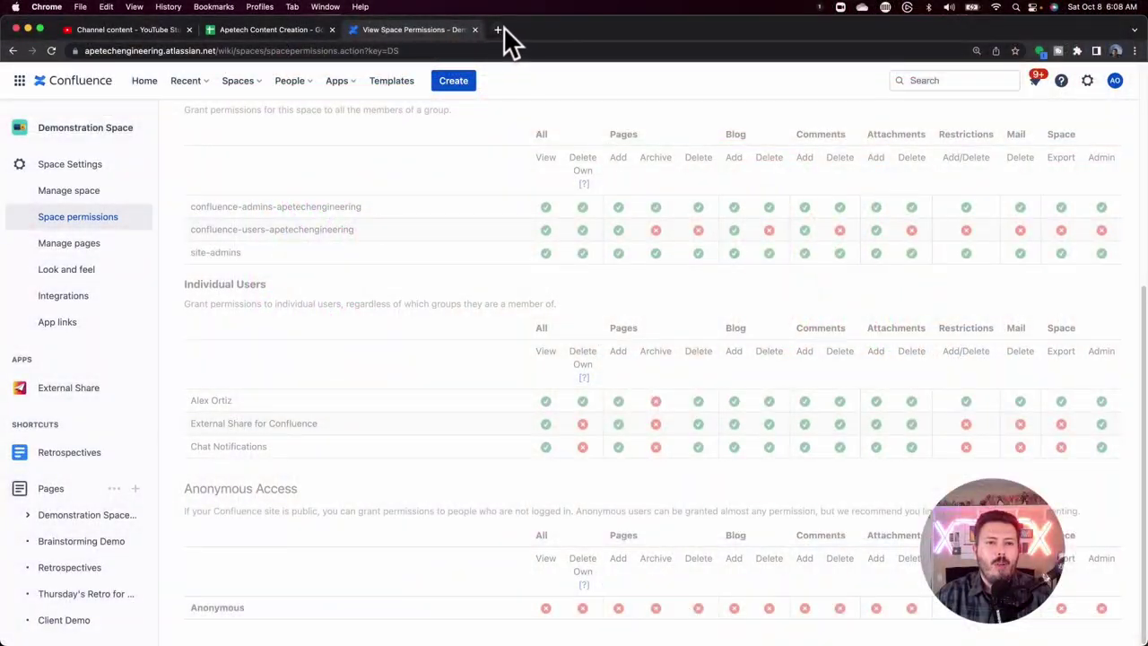
# Search the web in a new tab for "custom charts for jira documentation" and open the ossapps.atlassian.net result
pyautogui.click(503, 26)
pyautogui.write('old')
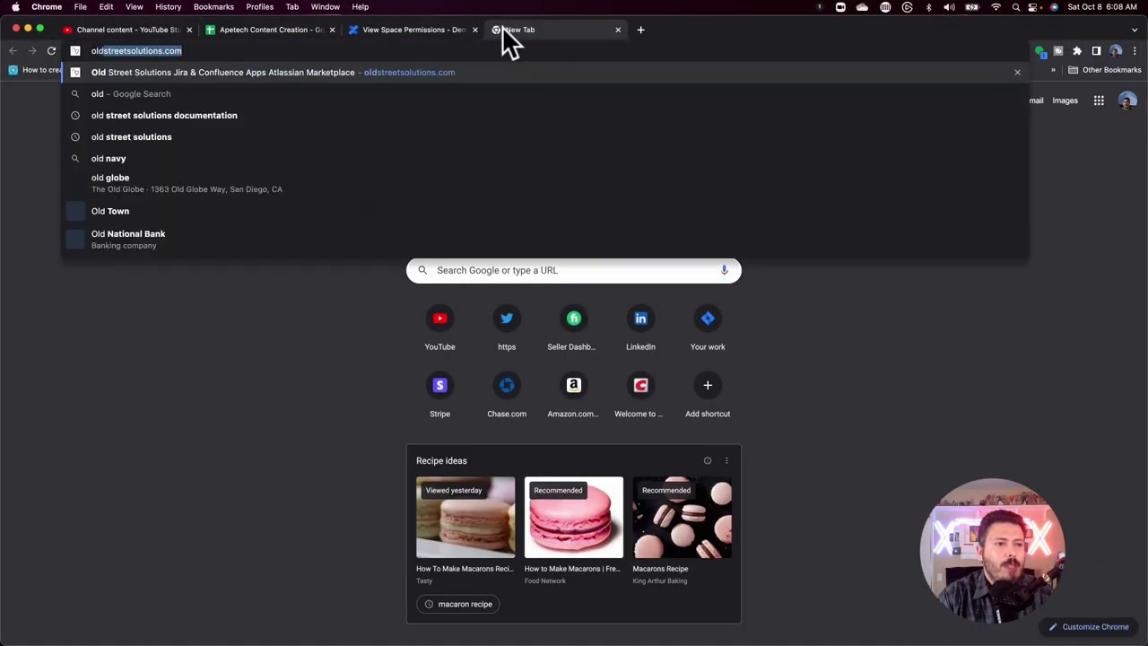
pyautogui.press('BackSpace')
pyautogui.press('BackSpace')
pyautogui.press('BackSpace')
pyautogui.press('BackSpace')
pyautogui.write('custom charts for ji')
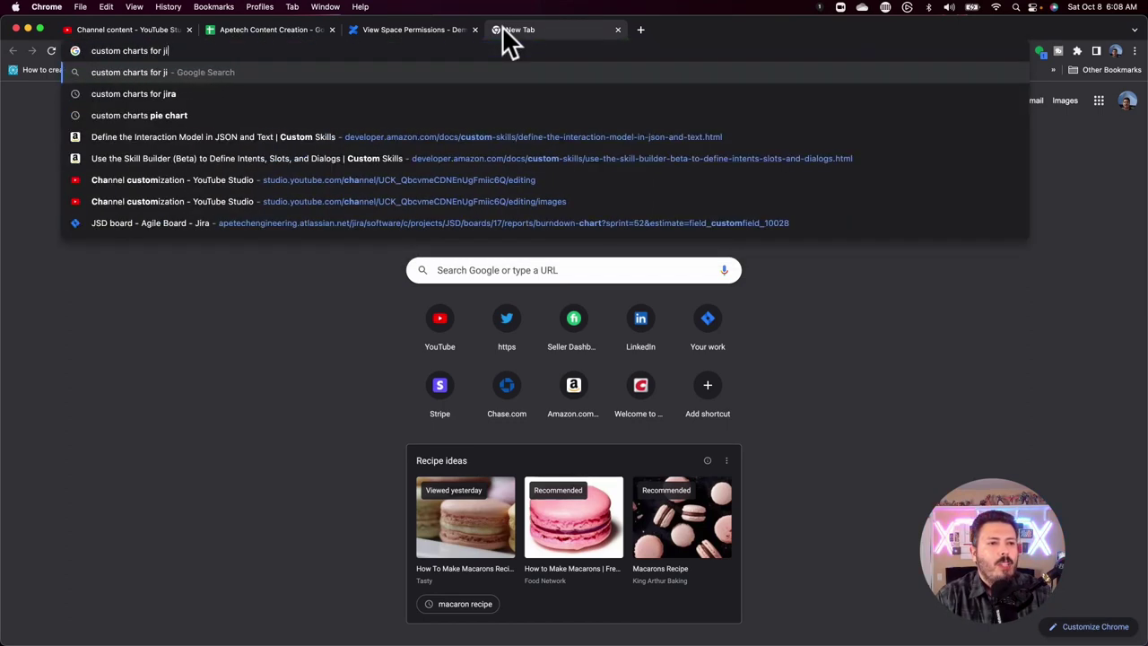
pyautogui.write('ra doc')
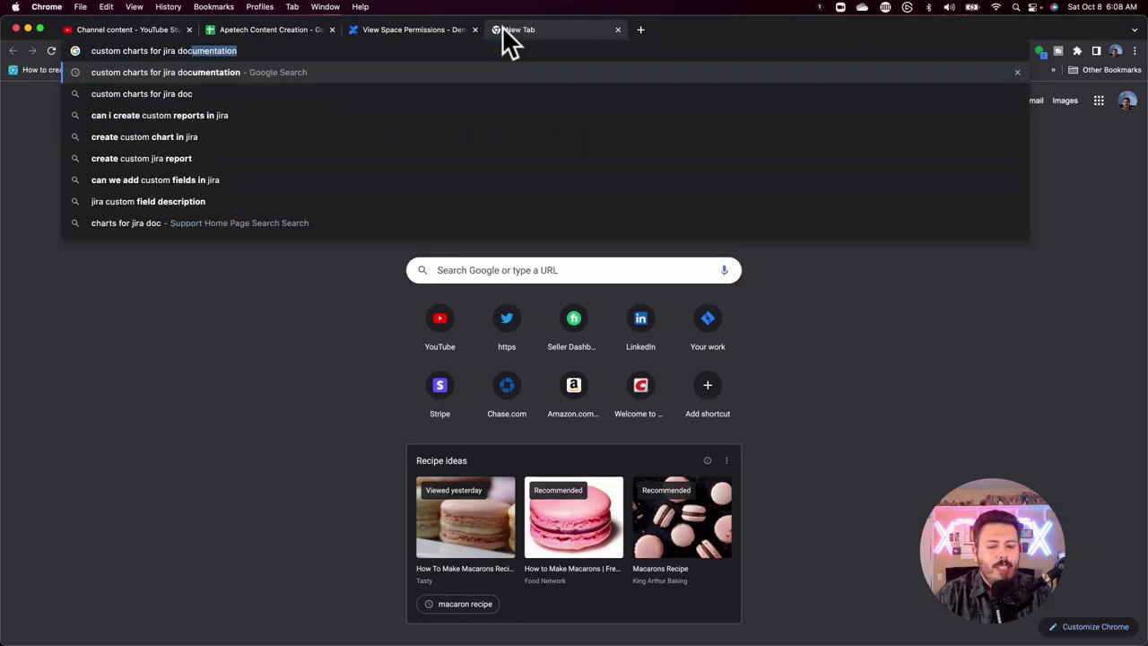
pyautogui.press('Return')
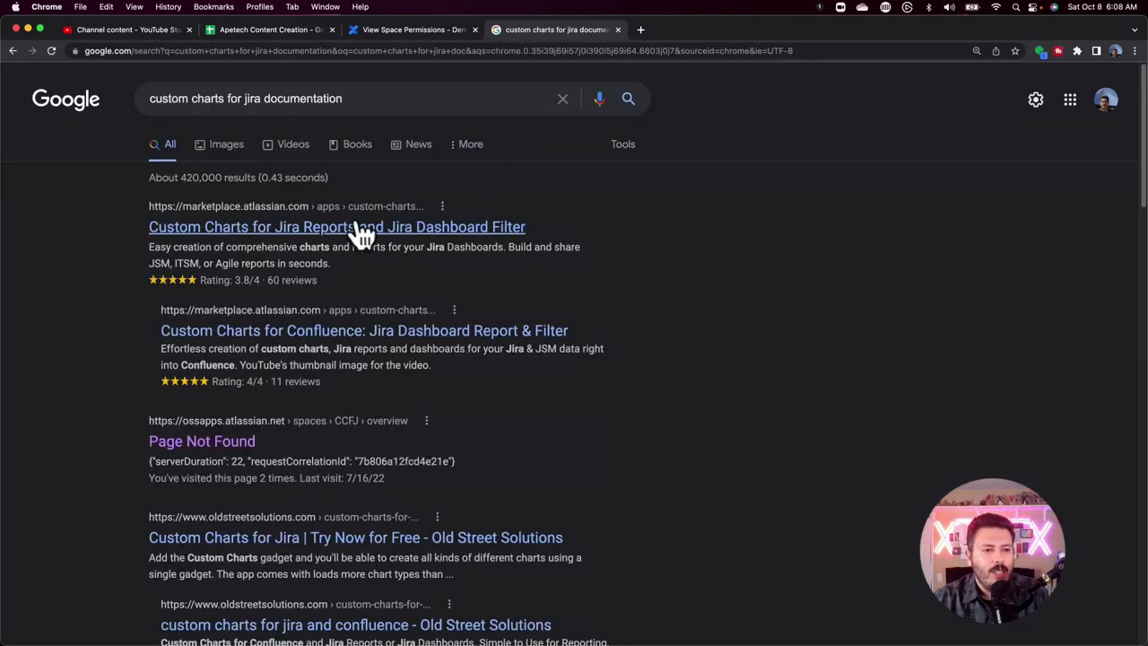
pyautogui.click(228, 450)
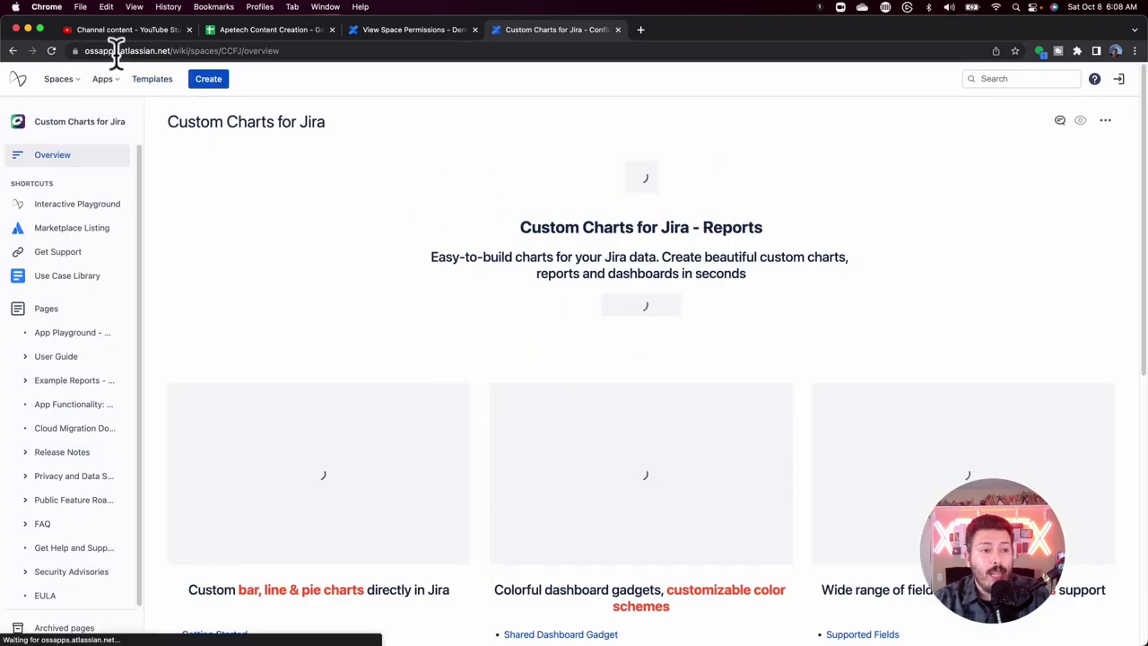
# Examine the web address and overview page of the public Custom Charts for Jira Confluence space, including its demo playground
pyautogui.moveTo(97, 52); pyautogui.dragTo(205, 51)
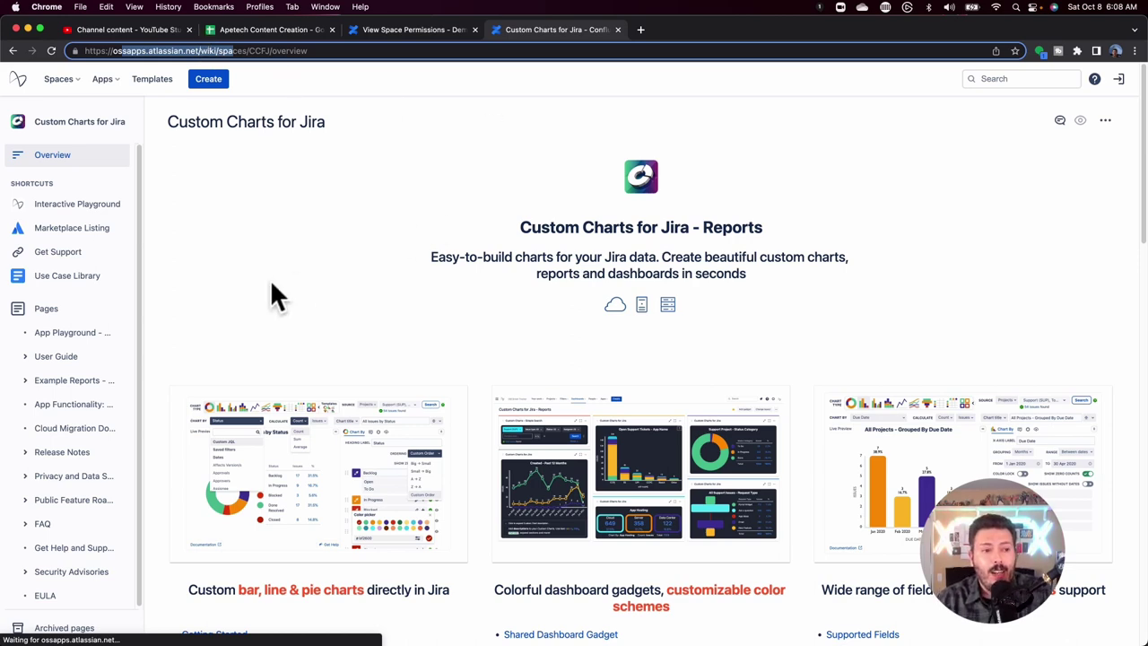
pyautogui.scroll(-10, 89, 368)
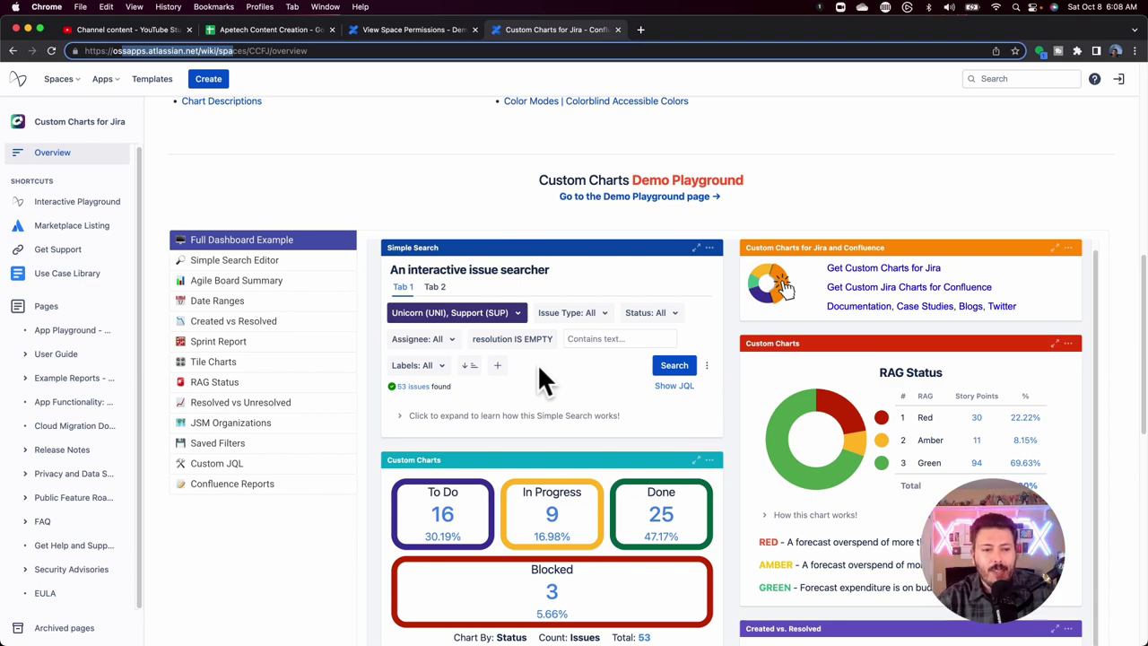
pyautogui.scroll(-5, 539, 369)
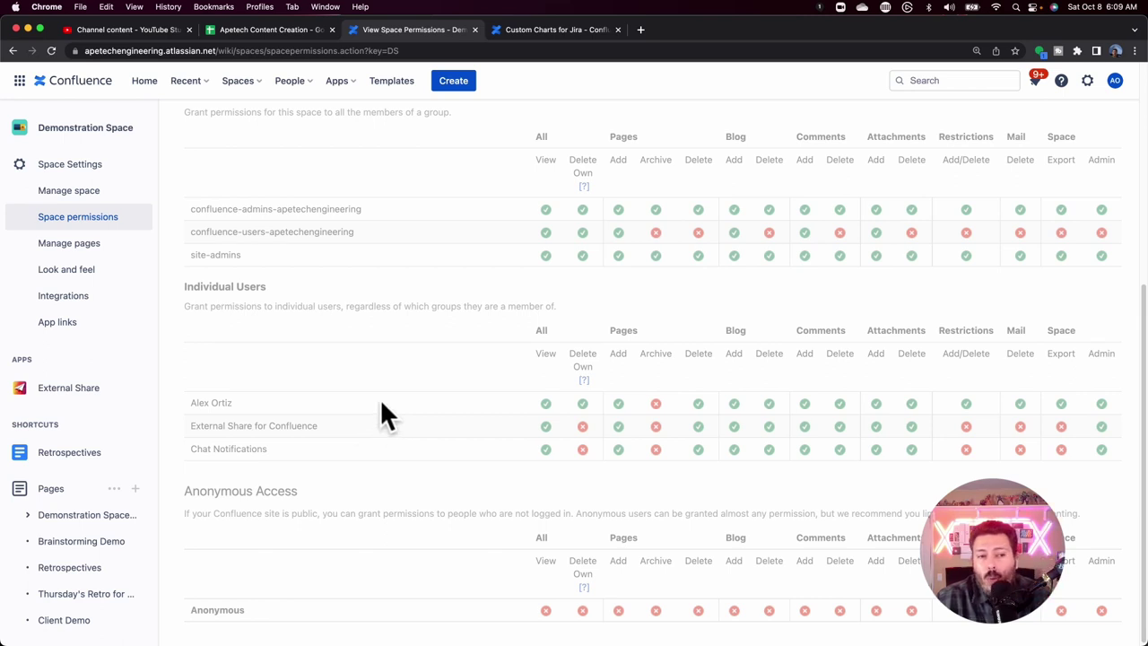
# Return to the Demonstration Space's permissions and review the override setting, licensed groups, individual users and anonymous access
pyautogui.scroll(1, 434, 329)
pyautogui.scroll(-1, 434, 328)
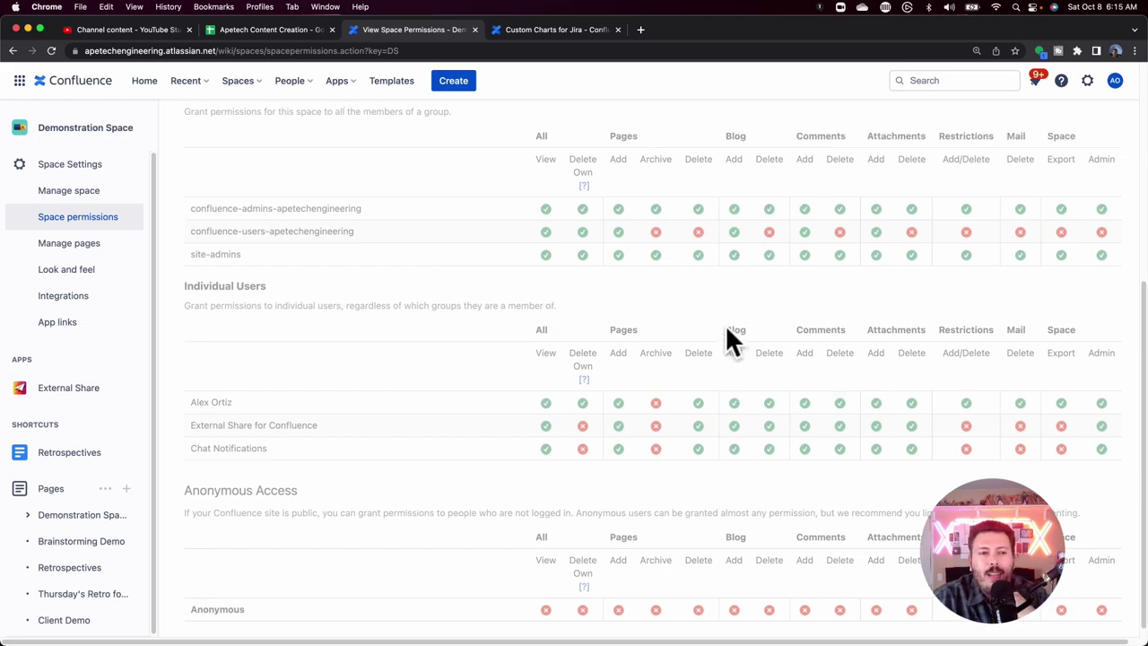
pyautogui.scroll(5, 727, 330)
pyautogui.scroll(-2, 728, 330)
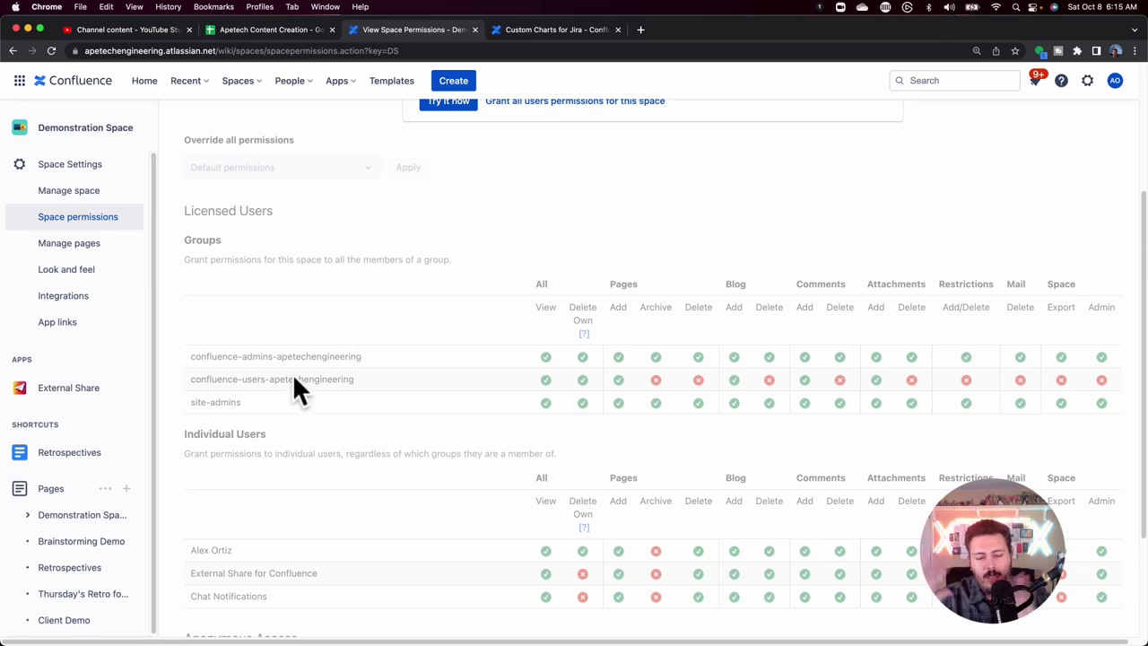
pyautogui.scroll(-1, 293, 375)
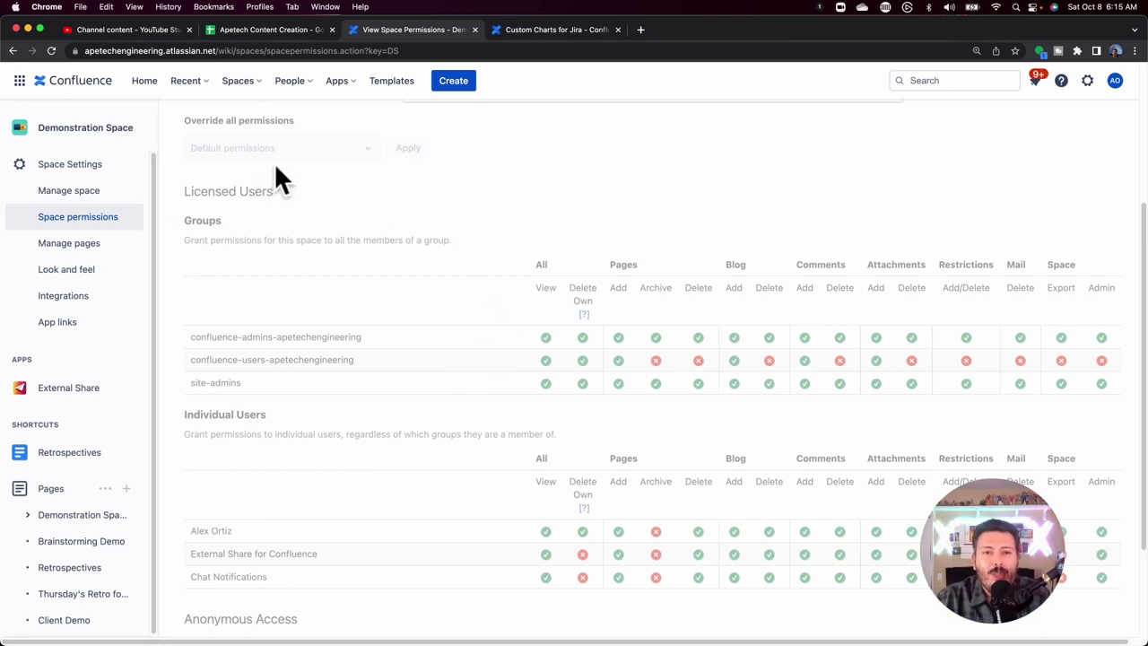
pyautogui.scroll(5, 331, 175)
pyautogui.scroll(-2, 341, 297)
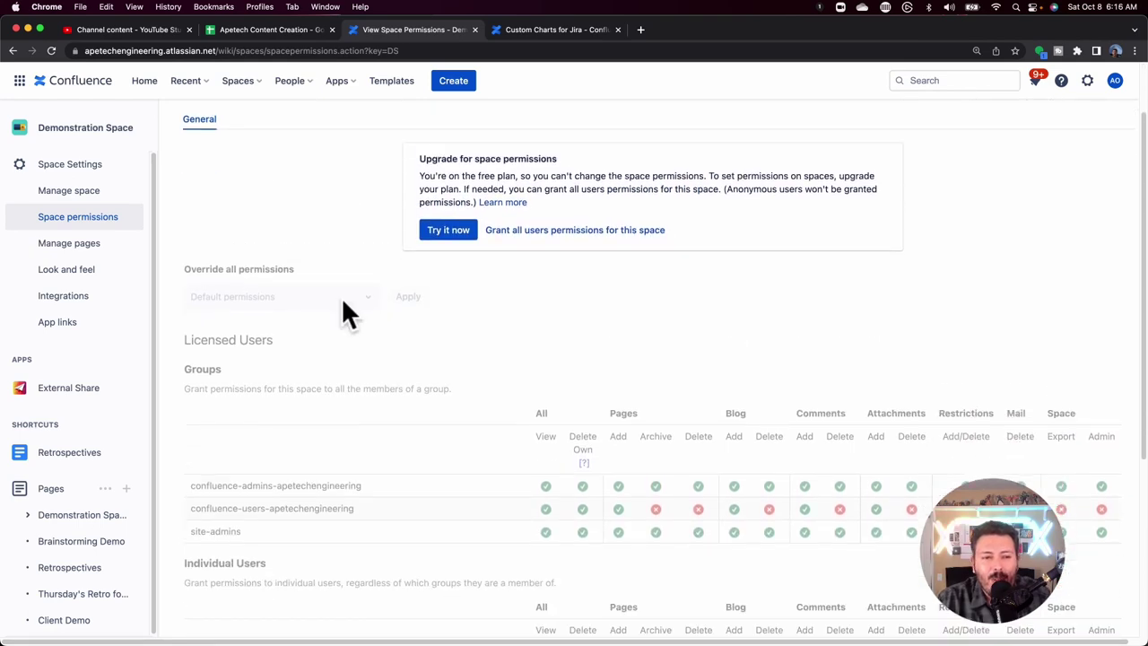
pyautogui.scroll(-2, 348, 319)
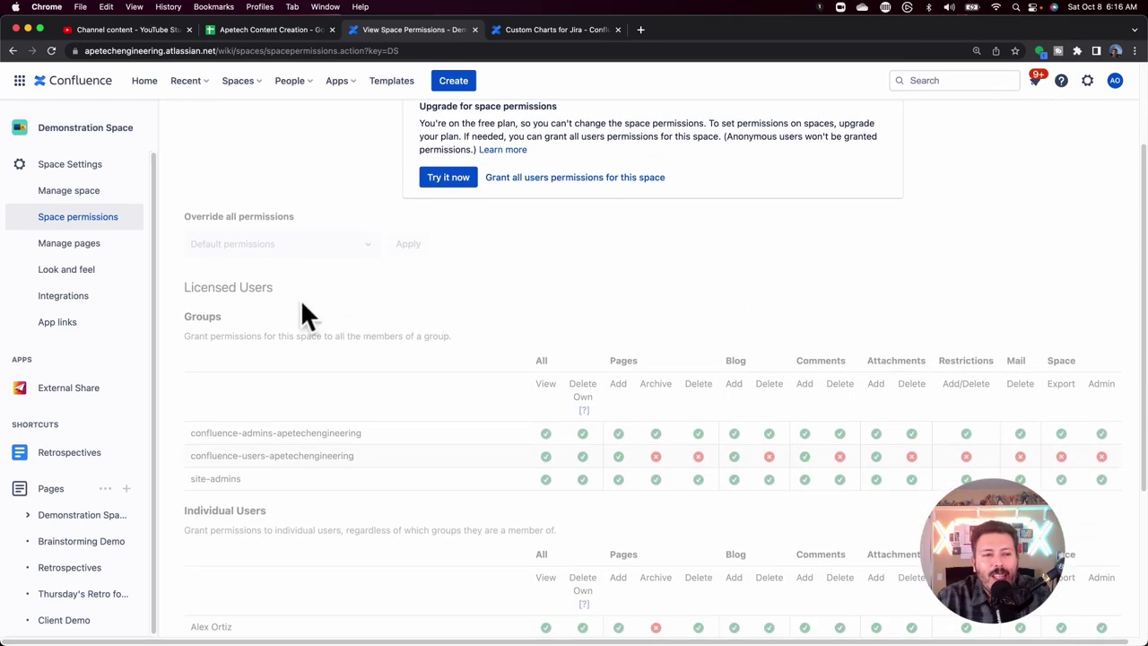